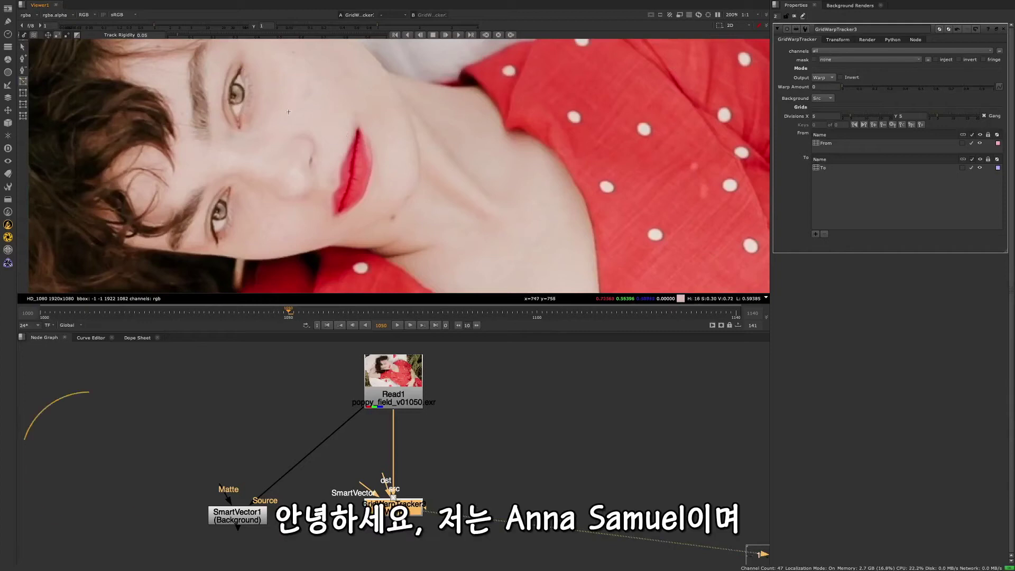
Draw a warp grid around the mouth with extra grid lines through the lips, and link the From and To grids.
{"action": "scroll", "coordinate": [359, 193], "scroll_direction": "up", "scroll_amount": 2}
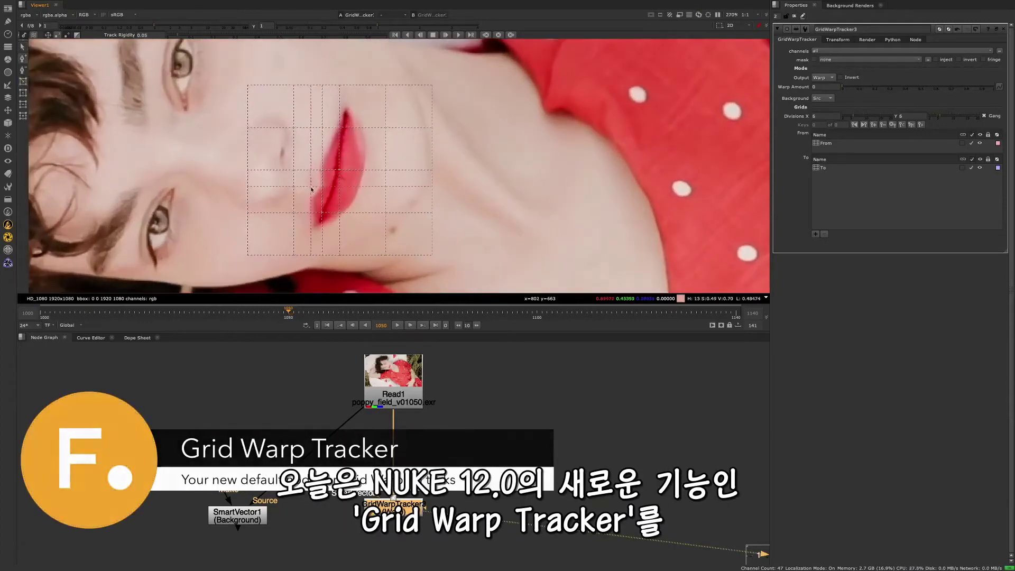
{"action": "left_click", "coordinate": [312, 212]}
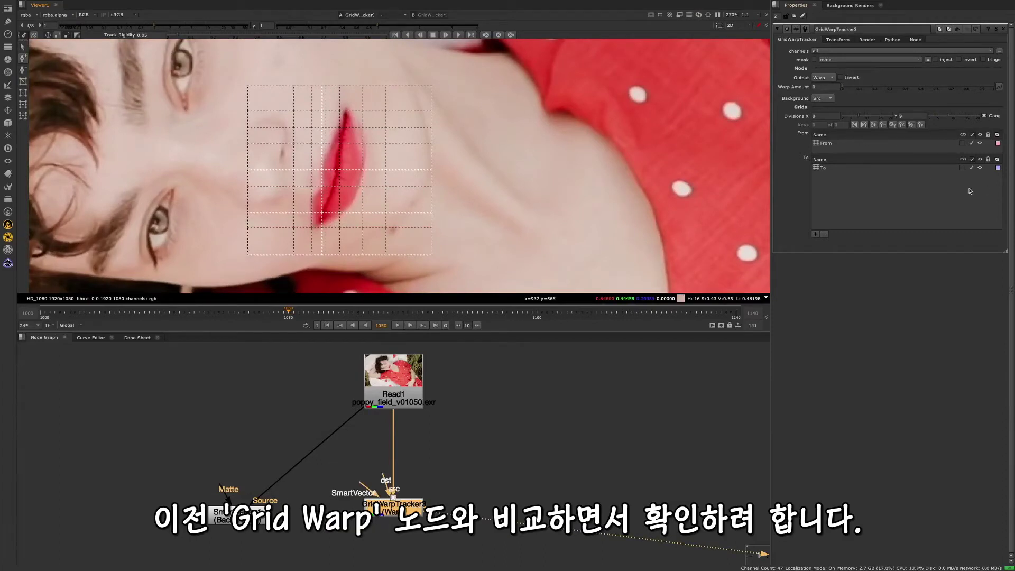
{"action": "left_click", "coordinate": [972, 146]}
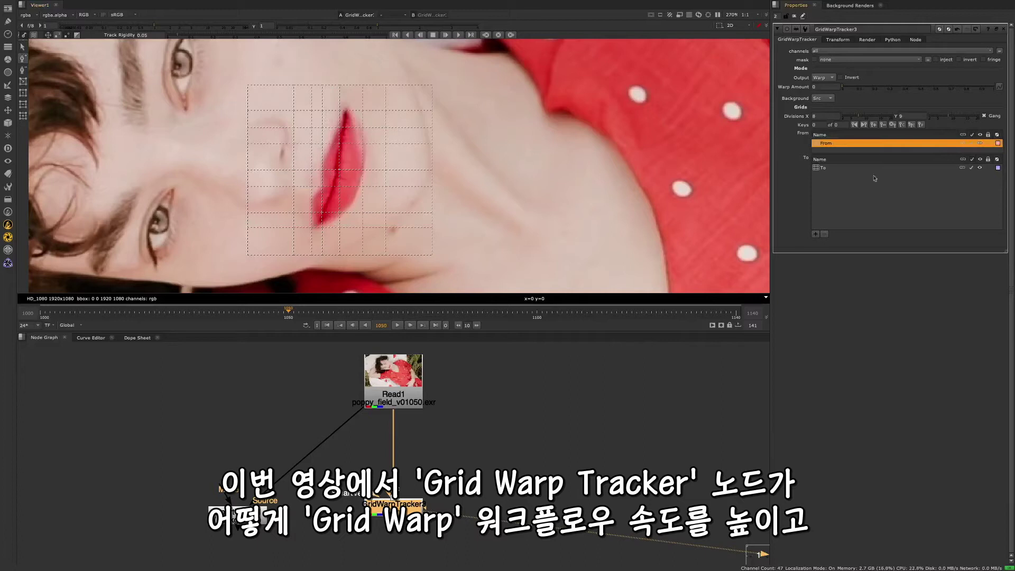
{"action": "left_click", "coordinate": [23, 46]}
Move the From grid points around the mouth so they follow the corner, centre line and outline of the lips.
{"action": "scroll", "coordinate": [333, 108], "scroll_direction": "up", "scroll_amount": 8}
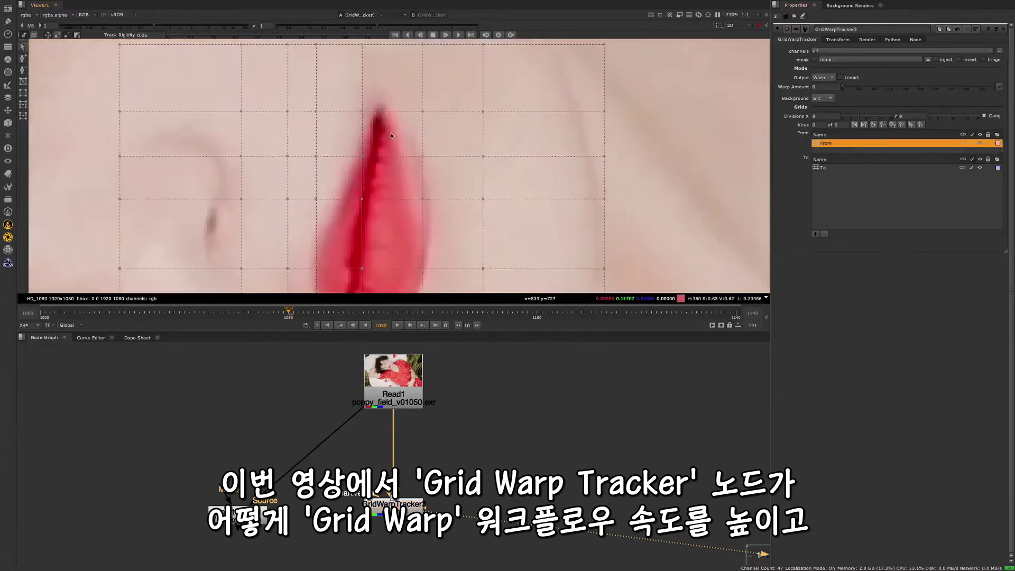
{"action": "left_click_drag", "start_coordinate": [361, 118], "coordinate": [385, 127]}
{"action": "left_click_drag", "start_coordinate": [362, 192], "coordinate": [376, 200]}
{"action": "scroll", "coordinate": [392, 180], "scroll_direction": "down", "scroll_amount": 3}
{"action": "left_click_drag", "start_coordinate": [437, 173], "coordinate": [417, 177]}
{"action": "left_click_drag", "start_coordinate": [437, 132], "coordinate": [401, 134]}
{"action": "middle_click_drag", "start_coordinate": [443, 226], "coordinate": [438, 179]}
{"action": "left_click_drag", "start_coordinate": [430, 166], "coordinate": [427, 178]}
{"action": "middle_click_drag", "start_coordinate": [429, 230], "coordinate": [442, 176]}
{"action": "scroll", "coordinate": [441, 177], "scroll_direction": "down", "scroll_amount": 3}
{"action": "left_click_drag", "start_coordinate": [442, 175], "coordinate": [444, 175]}
{"action": "scroll", "coordinate": [444, 212], "scroll_direction": "up", "scroll_amount": 5}
{"action": "left_click_drag", "start_coordinate": [441, 171], "coordinate": [431, 171]}
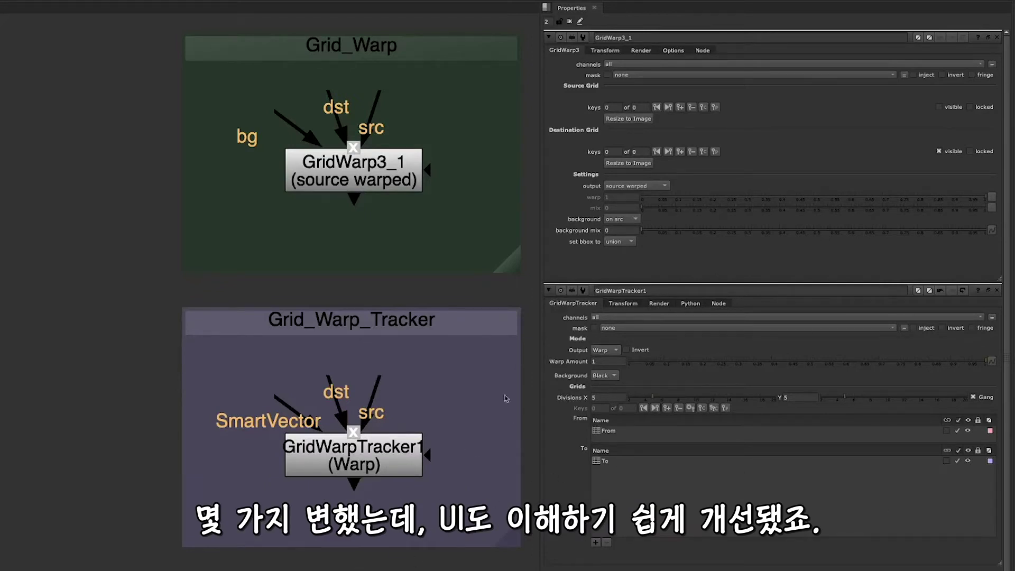
Add an adjustment grid under GridWarpTracker1's To grid and view the node's Python callback fields.
{"action": "left_click", "coordinate": [635, 462]}
{"action": "right_click", "coordinate": [651, 463]}
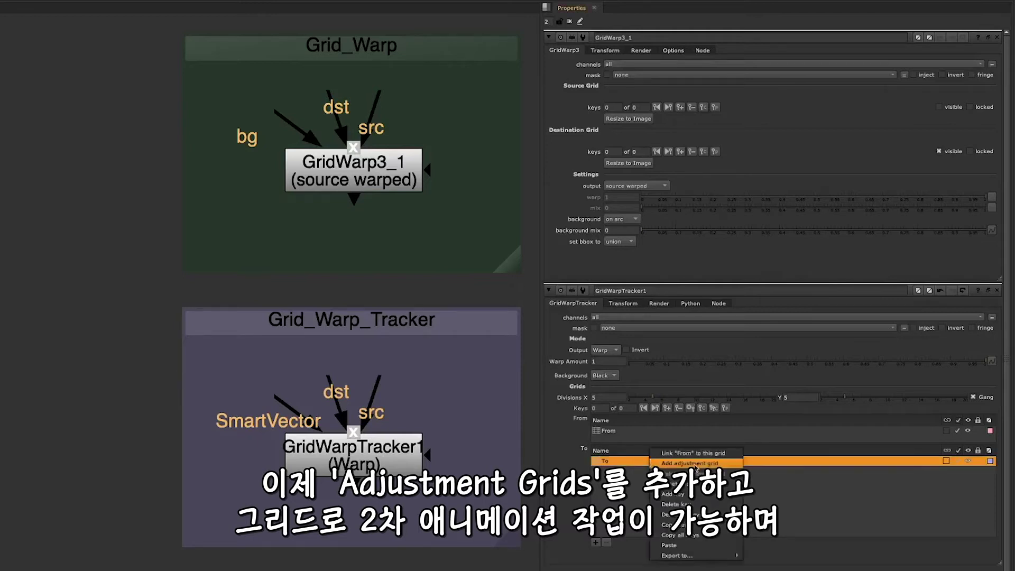
{"action": "left_click", "coordinate": [693, 464]}
{"action": "left_click", "coordinate": [689, 499]}
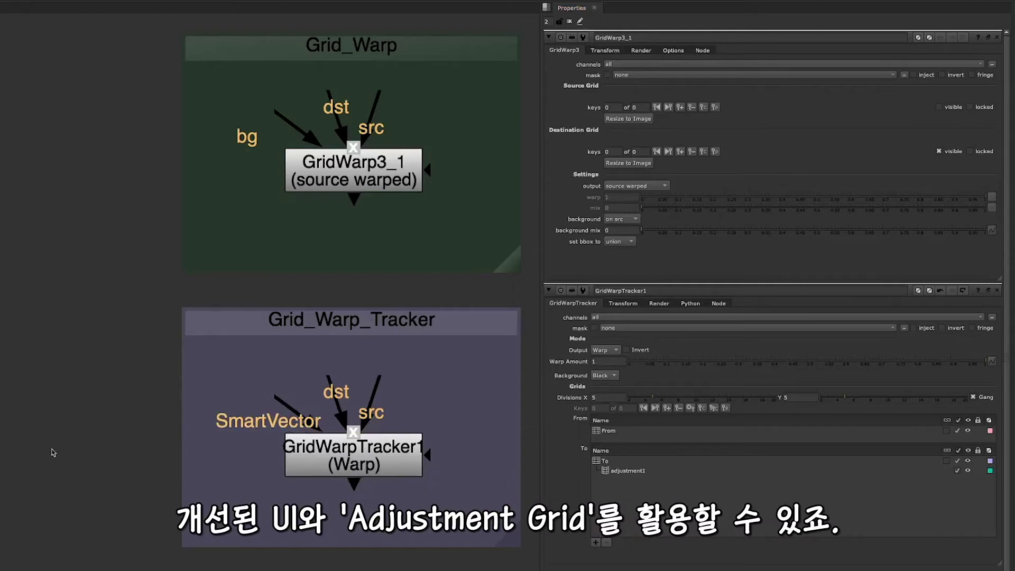
{"action": "left_click", "coordinate": [692, 304]}
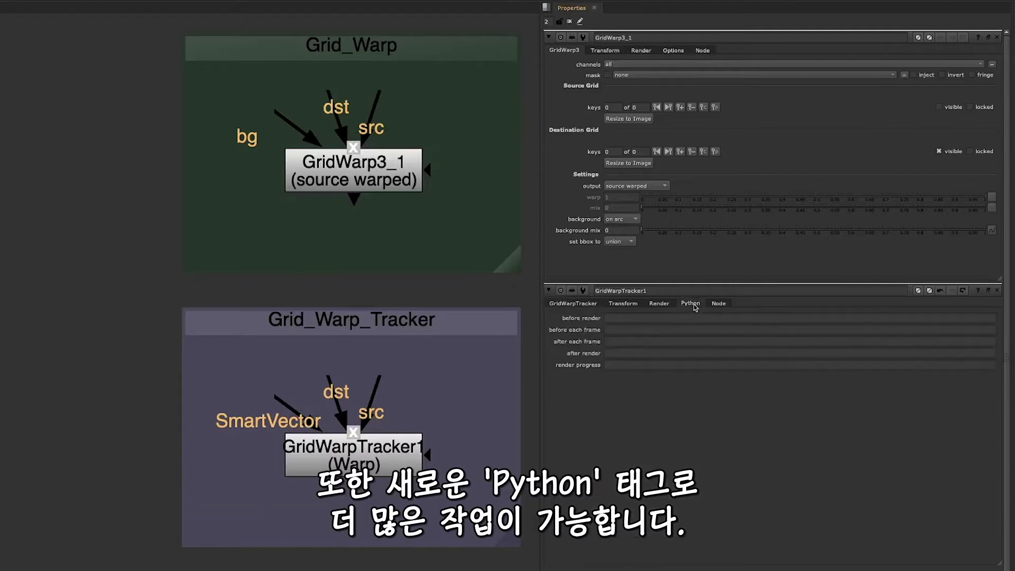
{"action": "left_click", "coordinate": [577, 305]}
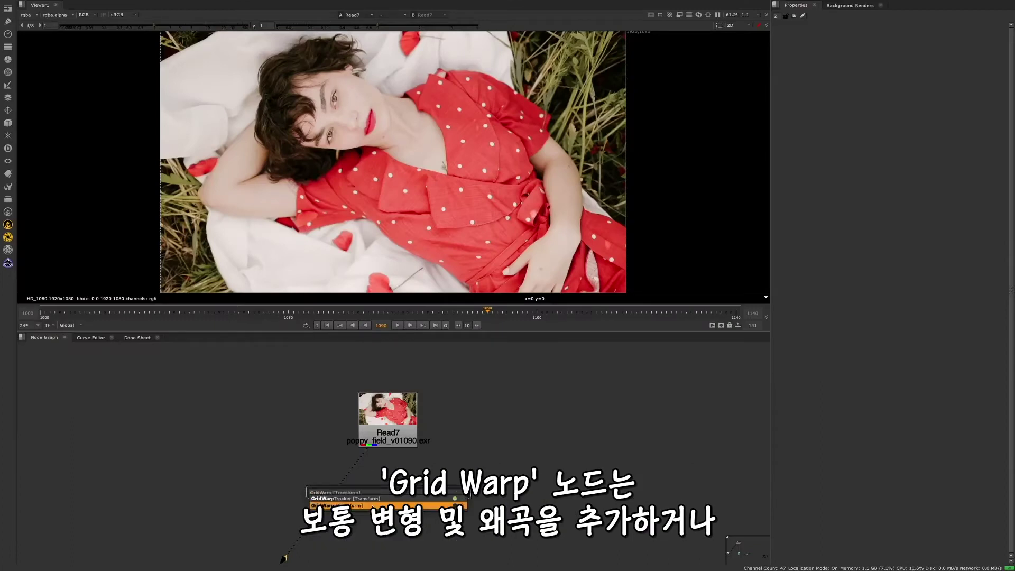
Insert a GridWarp node below Read7, distort the image by moving several destination grid points, and play the result.
{"action": "key", "text": "Return"}
{"action": "left_click", "coordinate": [377, 371]}
{"action": "left_click_drag", "start_coordinate": [286, 166], "coordinate": [304, 149]}
{"action": "left_click_drag", "start_coordinate": [399, 103], "coordinate": [386, 109]}
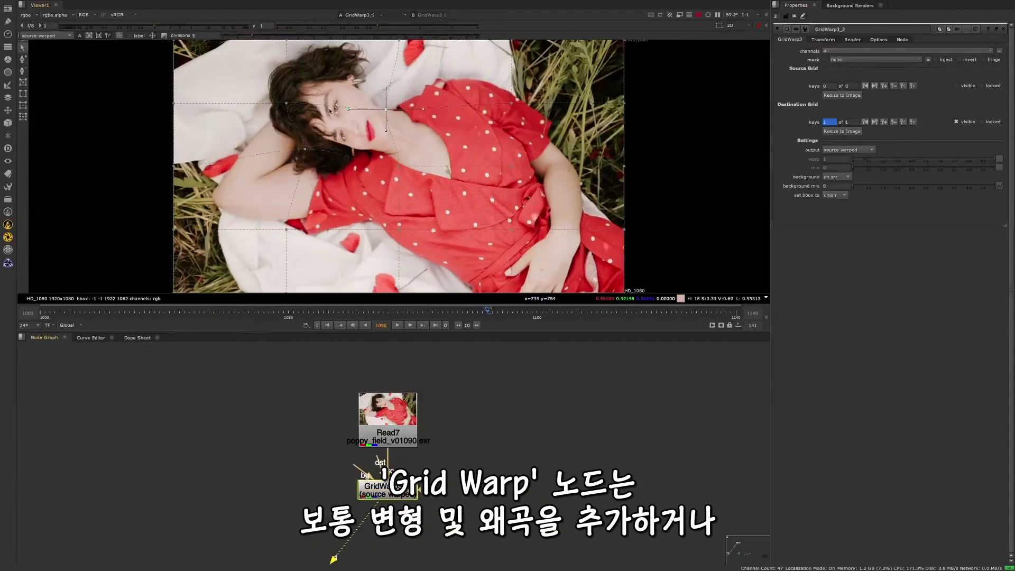
{"action": "left_click_drag", "start_coordinate": [286, 103], "coordinate": [311, 103]}
{"action": "left_click_drag", "start_coordinate": [511, 103], "coordinate": [552, 87]}
{"action": "left_click_drag", "start_coordinate": [511, 229], "coordinate": [534, 214]}
{"action": "left_click", "coordinate": [397, 326]}
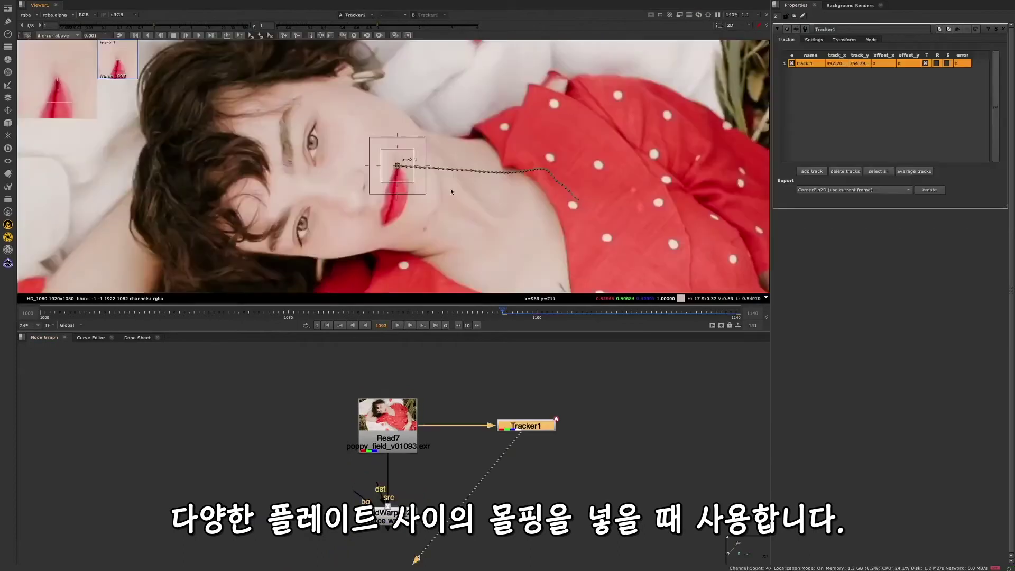
Step backward frame by frame to frame 1082 and examine how Tracker1's point follows the corner of the mouth.
{"action": "scroll", "coordinate": [376, 164], "scroll_direction": "up", "scroll_amount": 5}
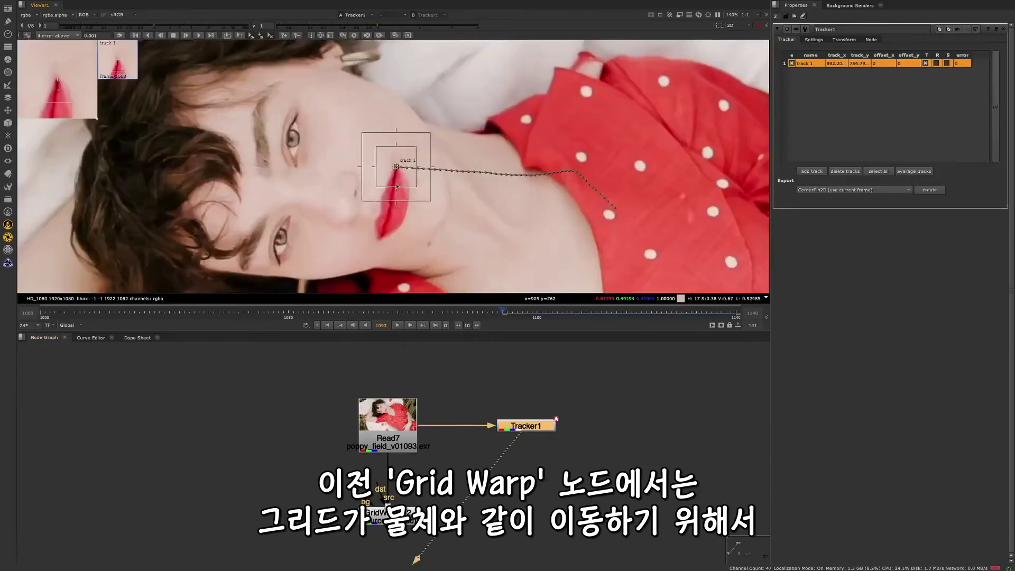
{"action": "key", "text": "Left"}
{"action": "key", "text": "Left"}
{"action": "key", "text": "Left"}
{"action": "key", "text": "Left"}
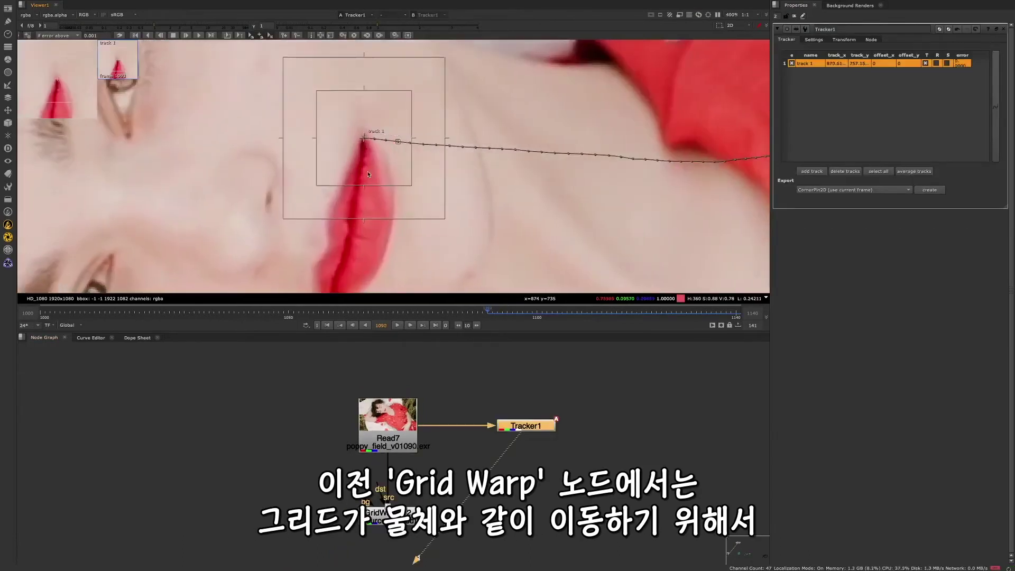
{"action": "key", "text": "Left"}
{"action": "key", "text": "Left"}
{"action": "key", "text": "Left"}
{"action": "key", "text": "Left"}
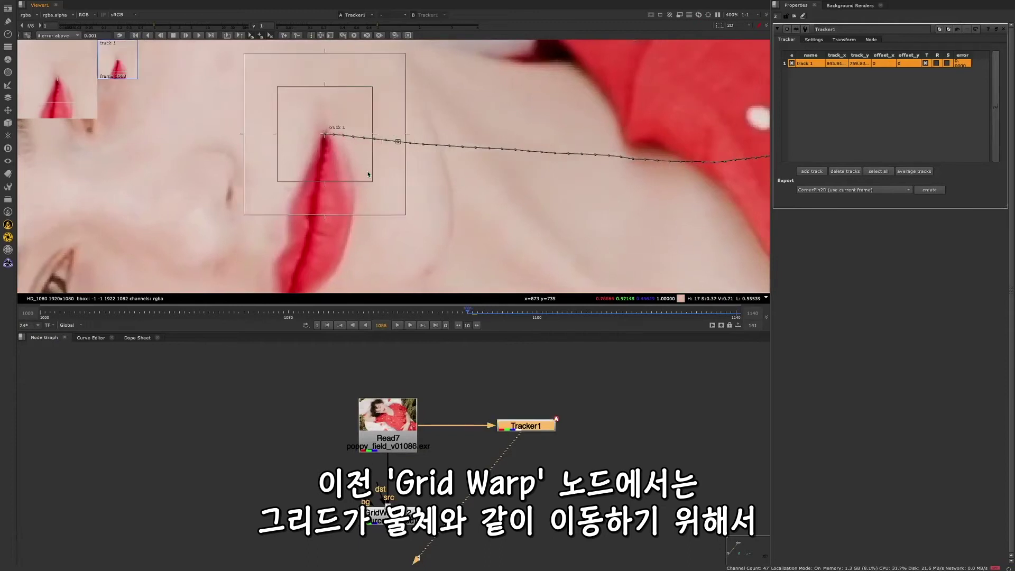
{"action": "key", "text": "Left"}
{"action": "key", "text": "Left"}
{"action": "key", "text": "Left"}
{"action": "key", "text": "Left"}
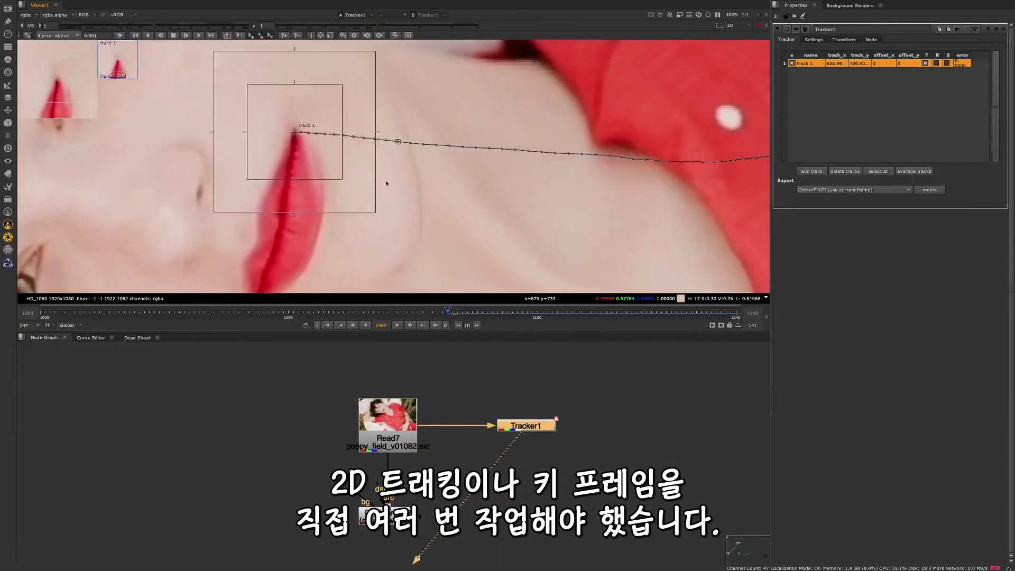
{"action": "scroll", "coordinate": [403, 197], "scroll_direction": "down", "scroll_amount": 3}
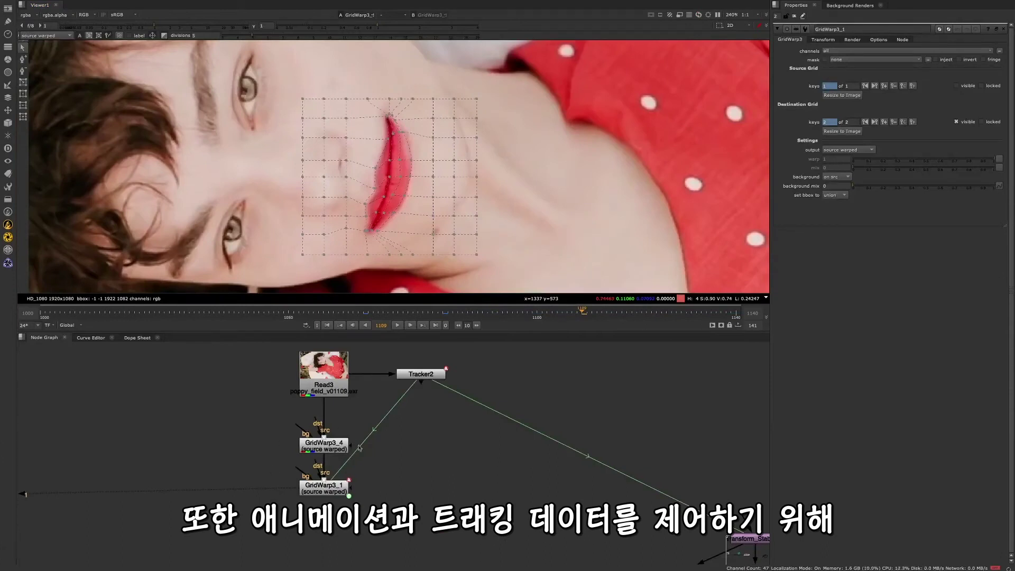
Select the GridWarp3_1 node below GridWarp3_4 and paste its copied source grid into the destination grid.
{"action": "left_click", "coordinate": [332, 448]}
{"action": "left_click", "coordinate": [334, 488]}
{"action": "left_click", "coordinate": [339, 505]}
{"action": "left_click", "coordinate": [331, 488]}
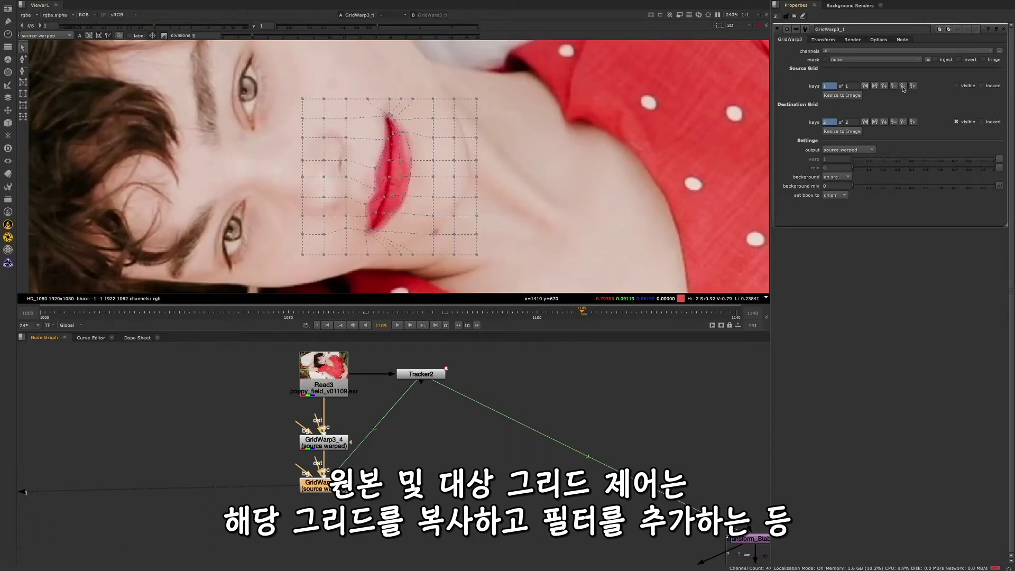
{"action": "left_click", "coordinate": [912, 123]}
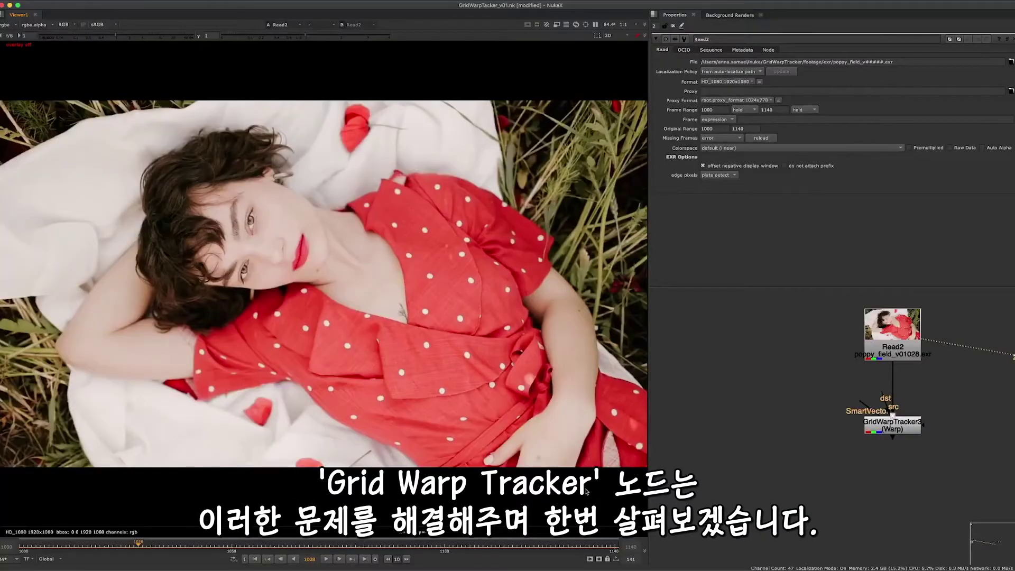
Play the poppy field footage and examine the woman's expression.
{"action": "left_click", "coordinate": [326, 559]}
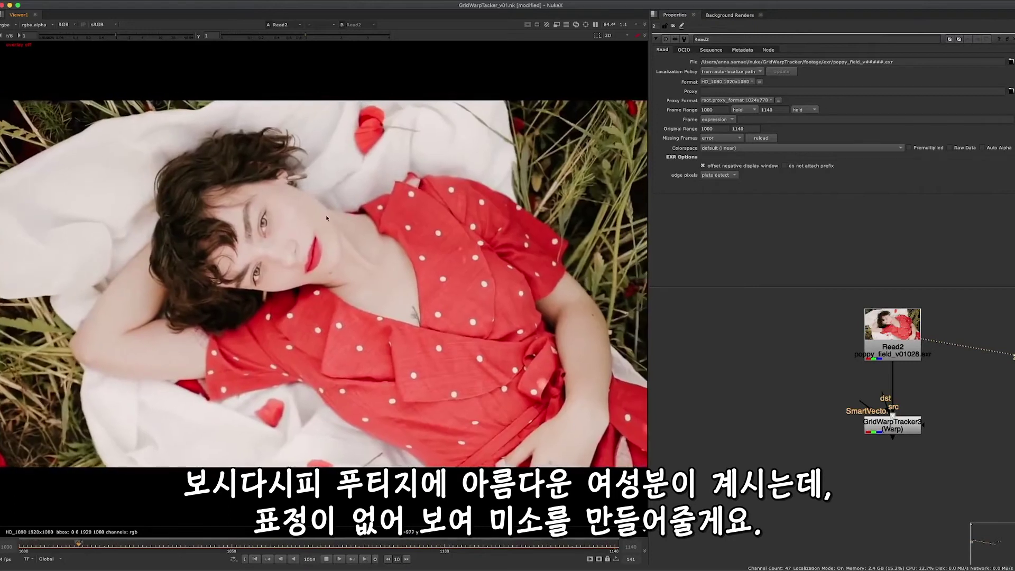
{"action": "scroll", "coordinate": [320, 298], "scroll_direction": "up", "scroll_amount": 5}
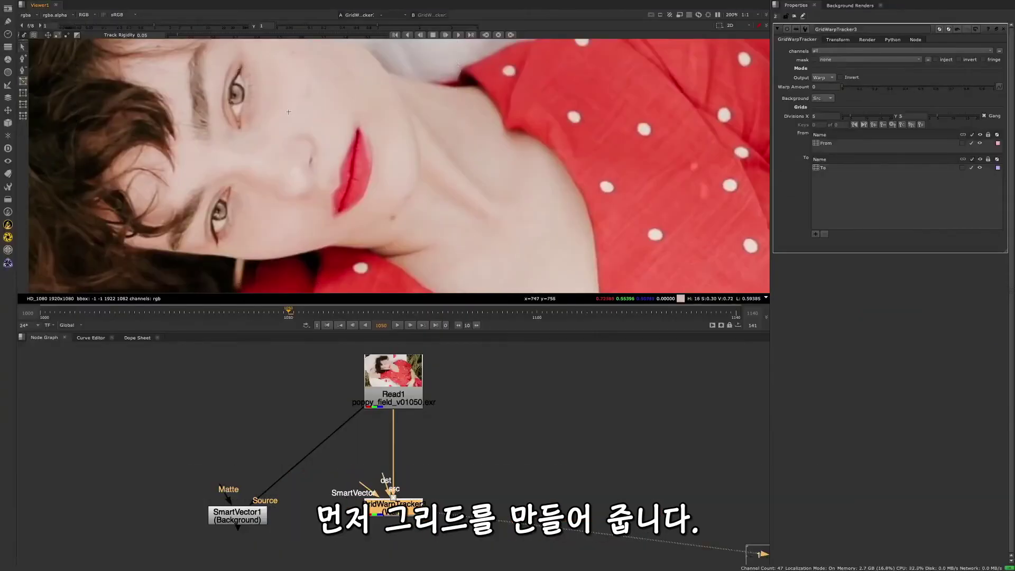
Draw GridWarpTracker3's grid around the mouth, subdivide it through the lips, and link the From and To grids.
{"action": "scroll", "coordinate": [364, 190], "scroll_direction": "up", "scroll_amount": 2}
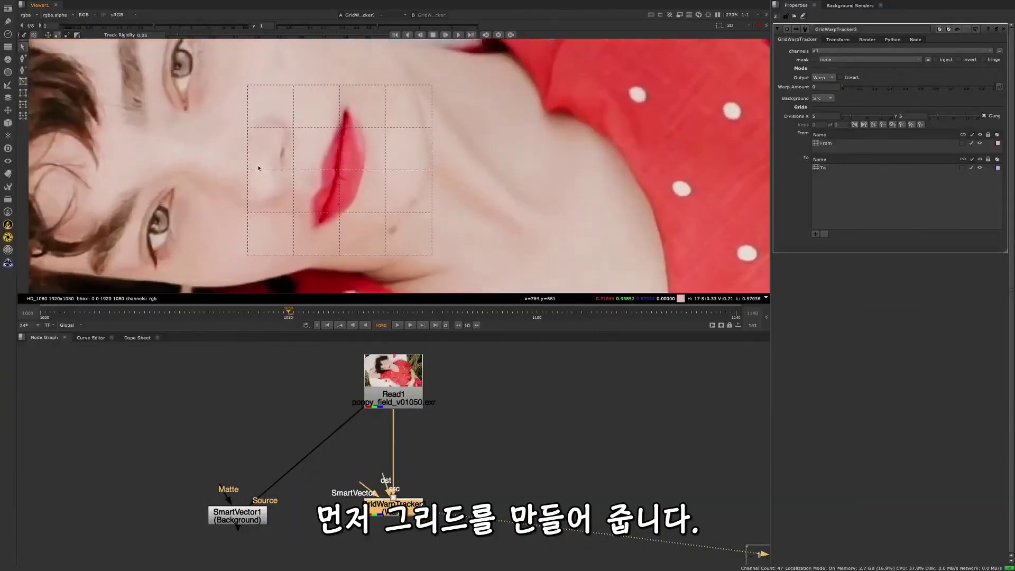
{"action": "left_click", "coordinate": [322, 187]}
{"action": "left_click", "coordinate": [312, 195], "text": "ctrl+alt"}
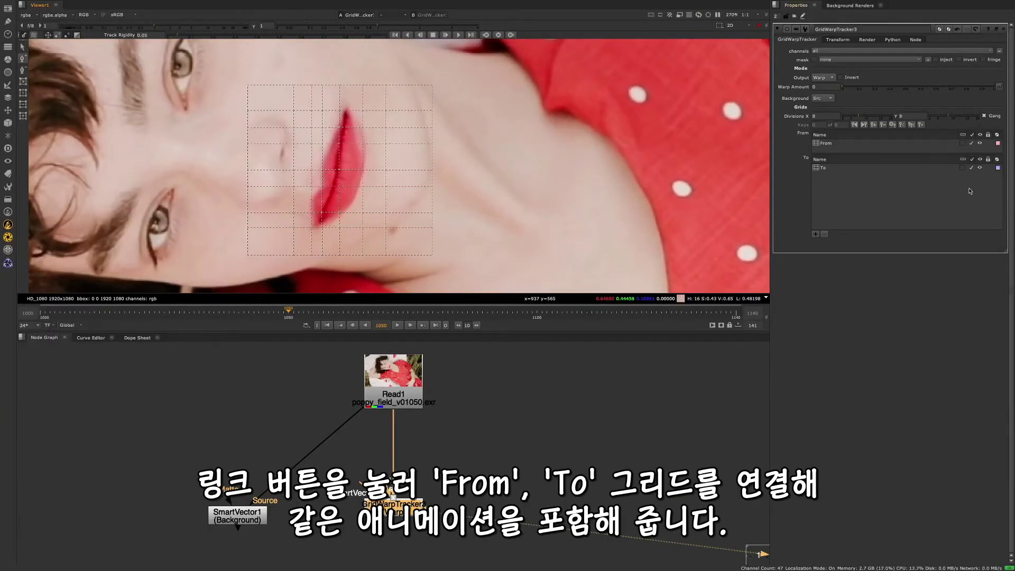
{"action": "left_click", "coordinate": [962, 144]}
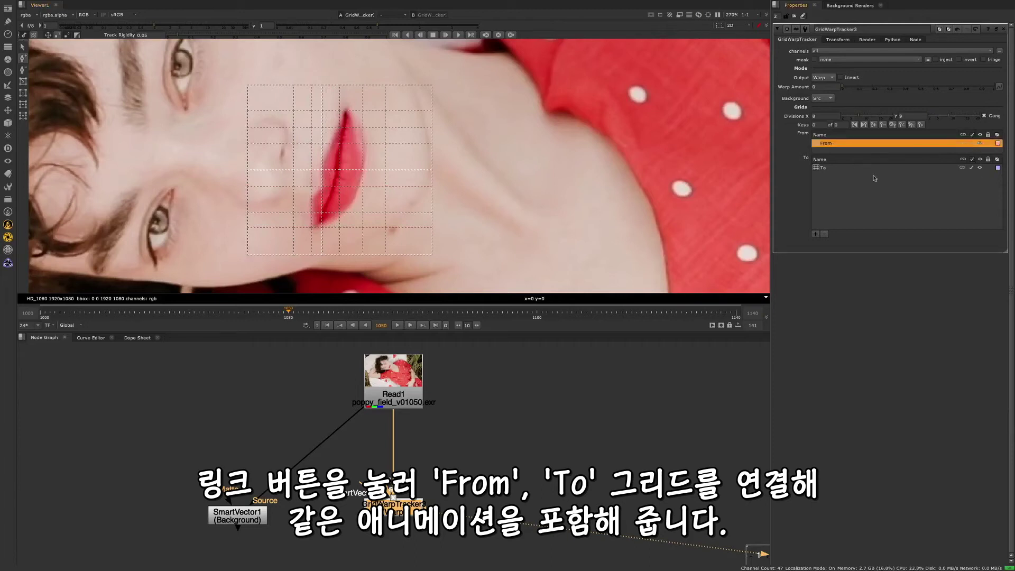
Fit GridWarpTracker3's From grid points to the mouth corner, the line between the lips and the lip edges.
{"action": "scroll", "coordinate": [332, 107], "scroll_direction": "up", "scroll_amount": 8}
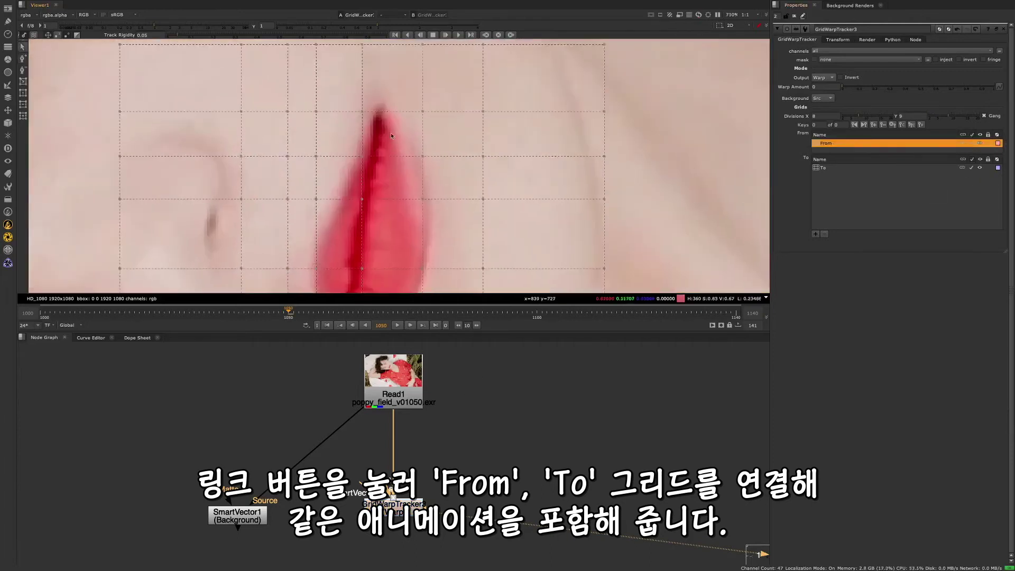
{"action": "left_click_drag", "start_coordinate": [363, 126], "coordinate": [386, 131]}
{"action": "left_click_drag", "start_coordinate": [364, 195], "coordinate": [378, 204]}
{"action": "scroll", "coordinate": [408, 144], "scroll_direction": "down", "scroll_amount": 3}
{"action": "left_click_drag", "start_coordinate": [437, 173], "coordinate": [416, 178]}
{"action": "left_click_drag", "start_coordinate": [437, 133], "coordinate": [403, 136]}
{"action": "middle_click_drag", "start_coordinate": [445, 224], "coordinate": [440, 176]}
{"action": "left_click_drag", "start_coordinate": [432, 164], "coordinate": [429, 177]}
{"action": "scroll", "coordinate": [430, 178], "scroll_direction": "down", "scroll_amount": 2}
{"action": "middle_click_drag", "start_coordinate": [432, 217], "coordinate": [441, 179]}
{"action": "scroll", "coordinate": [441, 178], "scroll_direction": "up", "scroll_amount": 2}
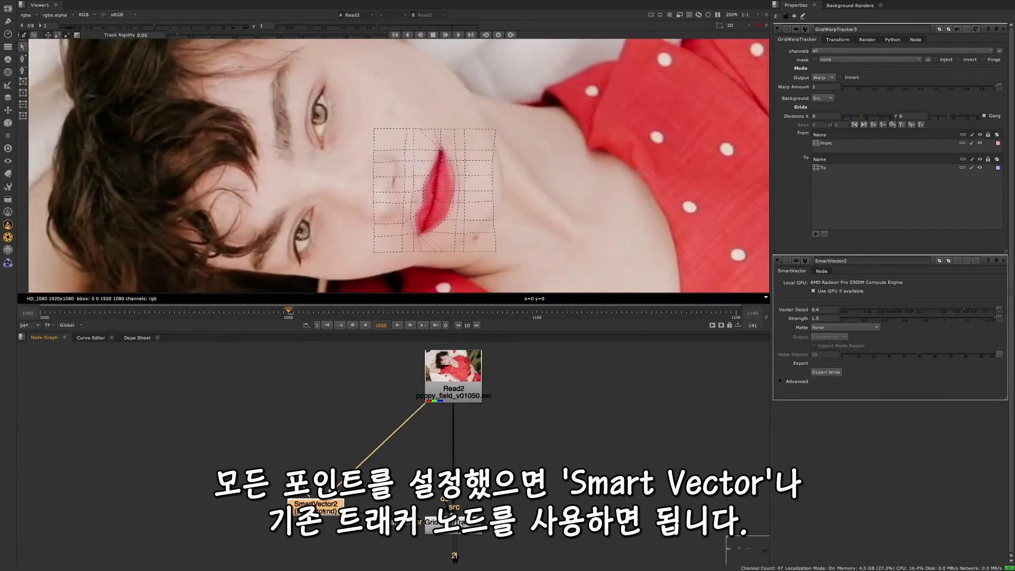
Connect SmartVector2 to GridWarpTracker3 and track the To grid through the shot.
{"action": "left_click_drag", "start_coordinate": [324, 511], "coordinate": [322, 529]}
{"action": "left_click", "coordinate": [453, 525]}
{"action": "key", "text": "1"}
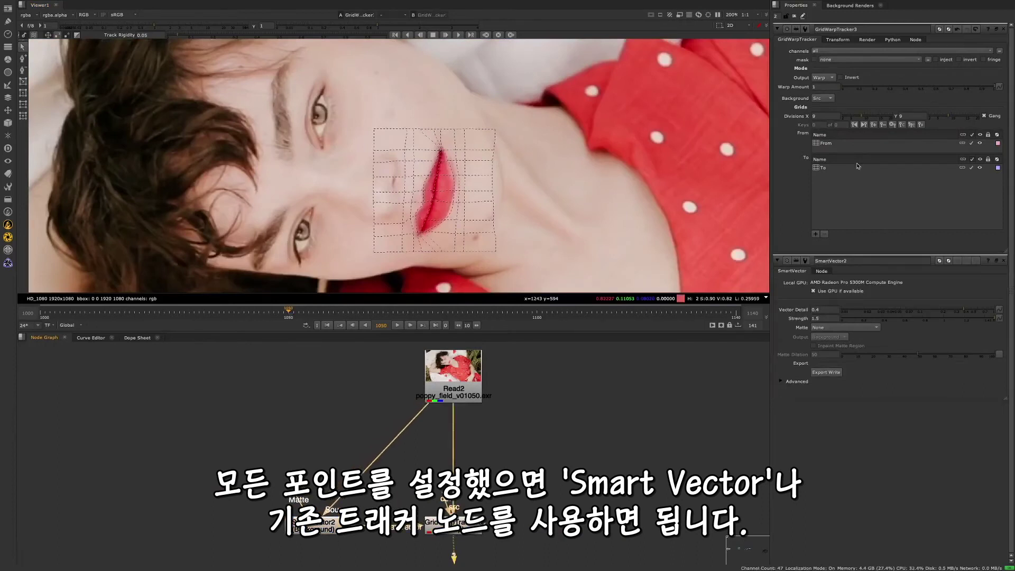
{"action": "left_click", "coordinate": [857, 167]}
{"action": "left_click", "coordinate": [413, 36]}
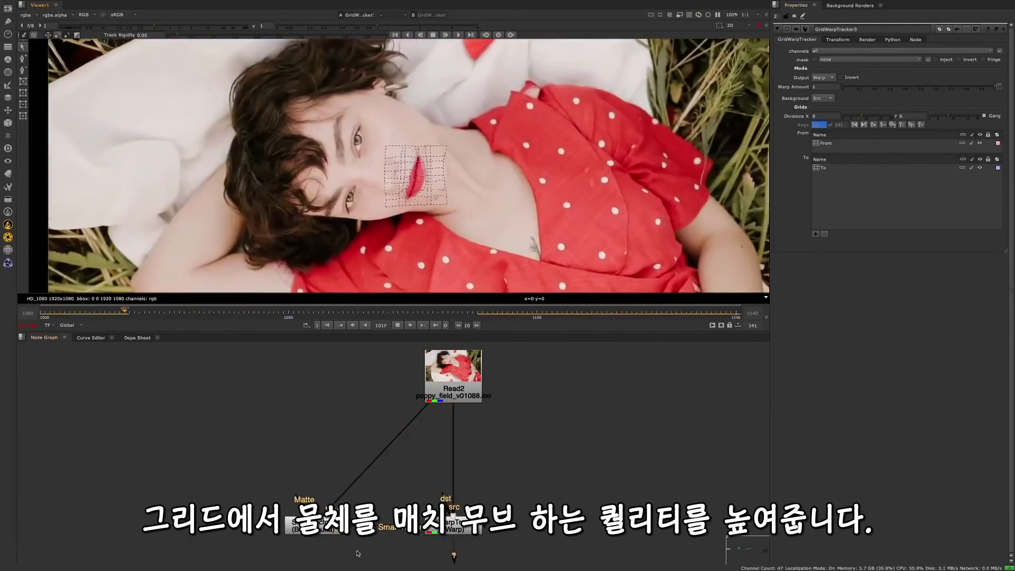
{"action": "left_click_drag", "start_coordinate": [365, 525], "coordinate": [397, 473]}
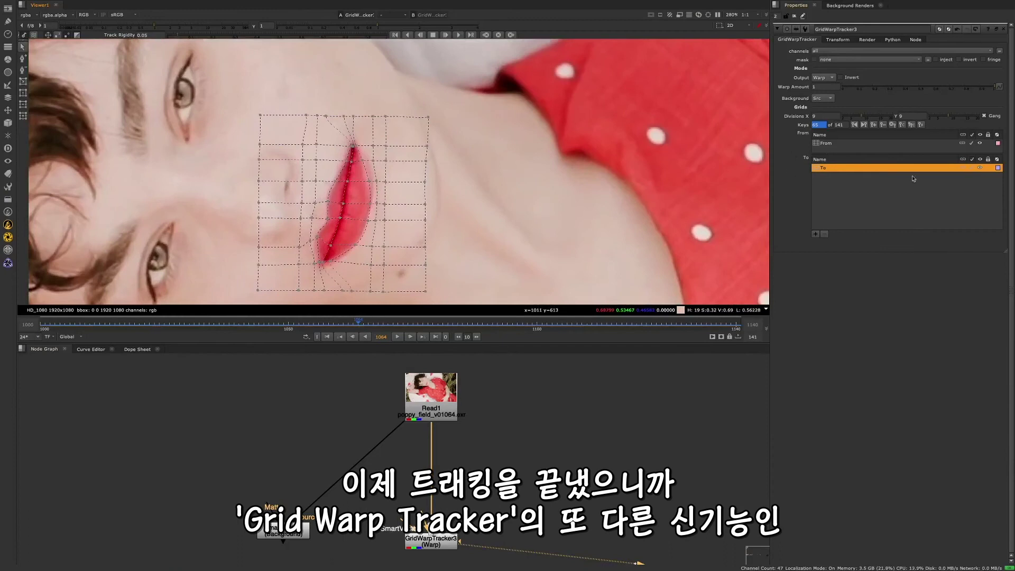
Add an adjustment grid under the tracked To grid and pull its points at the upper mouth corner outward.
{"action": "right_click", "coordinate": [856, 171]}
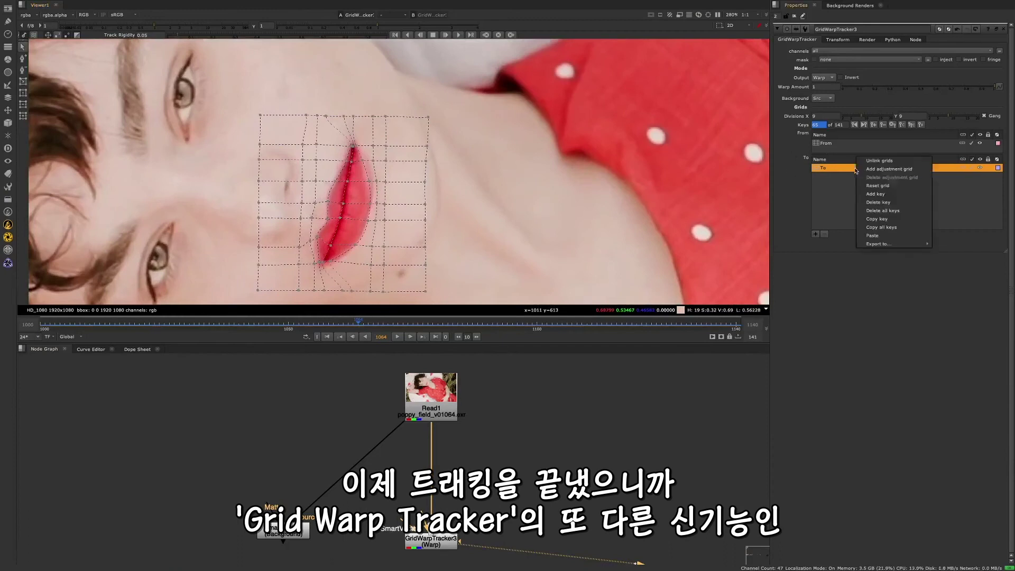
{"action": "left_click", "coordinate": [888, 169]}
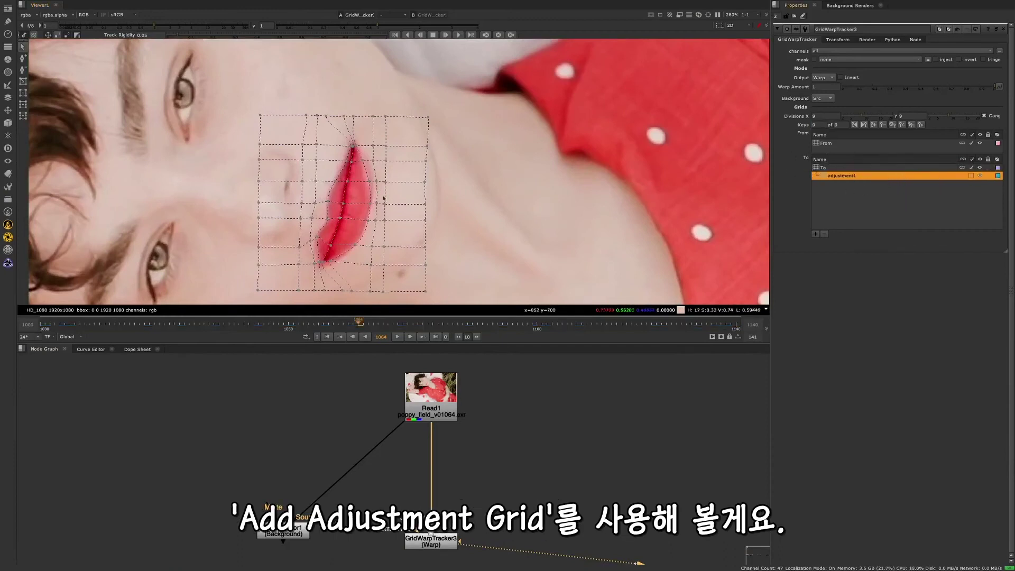
{"action": "scroll", "coordinate": [436, 183], "scroll_direction": "up", "scroll_amount": 5}
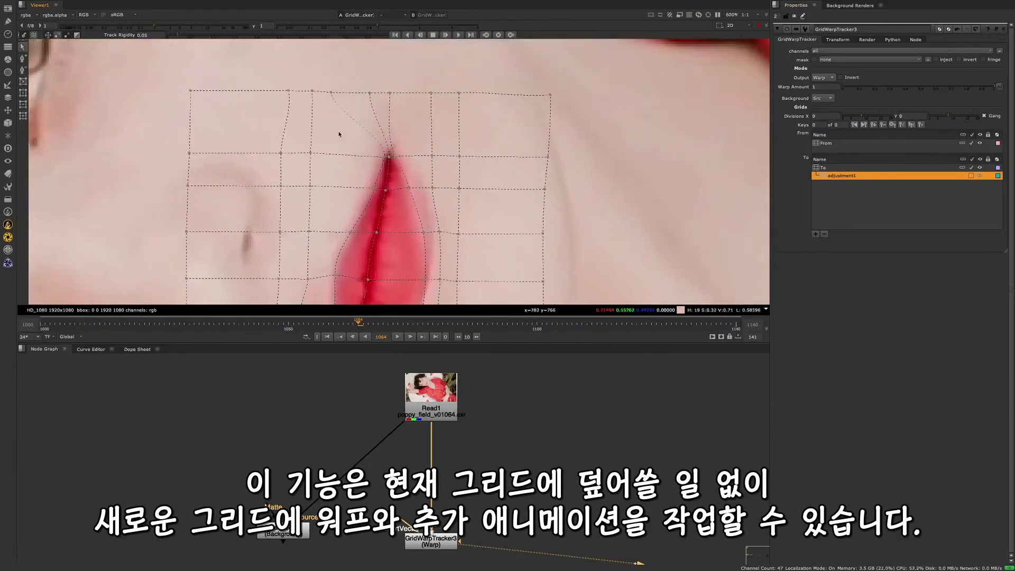
{"action": "left_click_drag", "start_coordinate": [395, 178], "coordinate": [392, 162]}
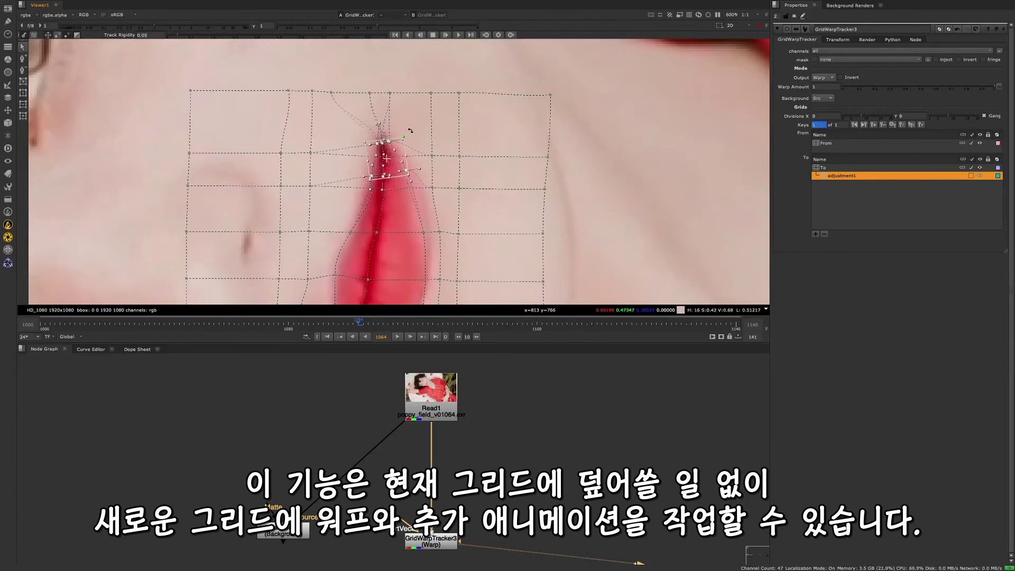
Reshape the adjustment grid at the opposite mouth corner and refine the points around the lips to form a smile.
{"action": "scroll", "coordinate": [410, 172], "scroll_direction": "down", "scroll_amount": 3}
{"action": "middle_click_drag", "start_coordinate": [411, 173], "coordinate": [387, 82]}
{"action": "scroll", "coordinate": [321, 264], "scroll_direction": "up", "scroll_amount": 6}
{"action": "left_click_drag", "start_coordinate": [322, 259], "coordinate": [386, 247]}
{"action": "scroll", "coordinate": [405, 164], "scroll_direction": "down", "scroll_amount": 3}
{"action": "middle_click_drag", "start_coordinate": [404, 164], "coordinate": [359, 258]}
{"action": "left_click_drag", "start_coordinate": [436, 99], "coordinate": [507, 219]}
{"action": "left_click_drag", "start_coordinate": [465, 186], "coordinate": [462, 184]}
{"action": "middle_click_drag", "start_coordinate": [423, 111], "coordinate": [416, 213]}
{"action": "left_click_drag", "start_coordinate": [355, 93], "coordinate": [481, 184]}
{"action": "middle_click_drag", "start_coordinate": [418, 154], "coordinate": [401, 142]}
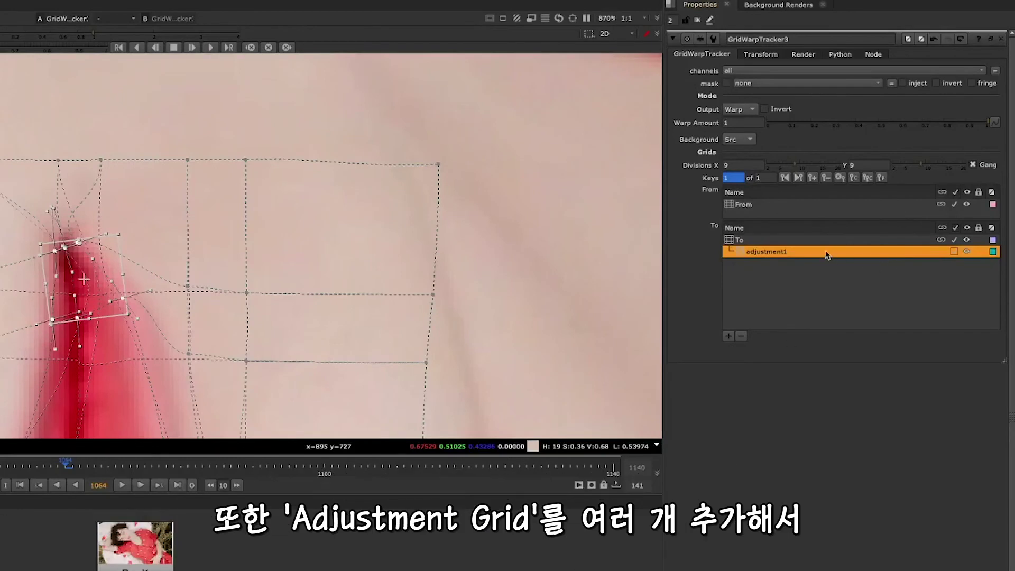
Add a second adjustment grid under adjustment1 and copy adjustment1's key to adjustment2.
{"action": "right_click", "coordinate": [827, 255]}
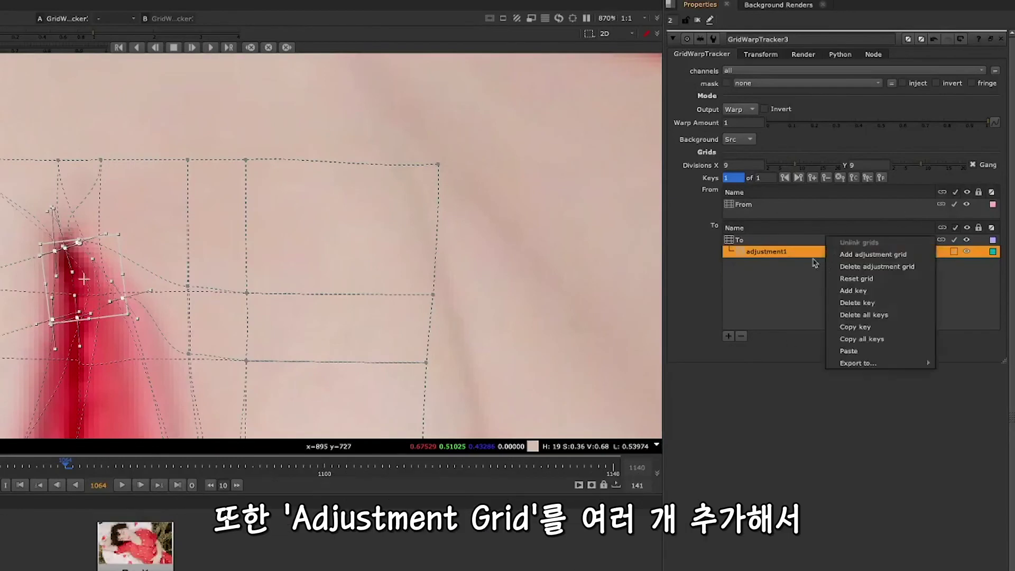
{"action": "left_click", "coordinate": [841, 254]}
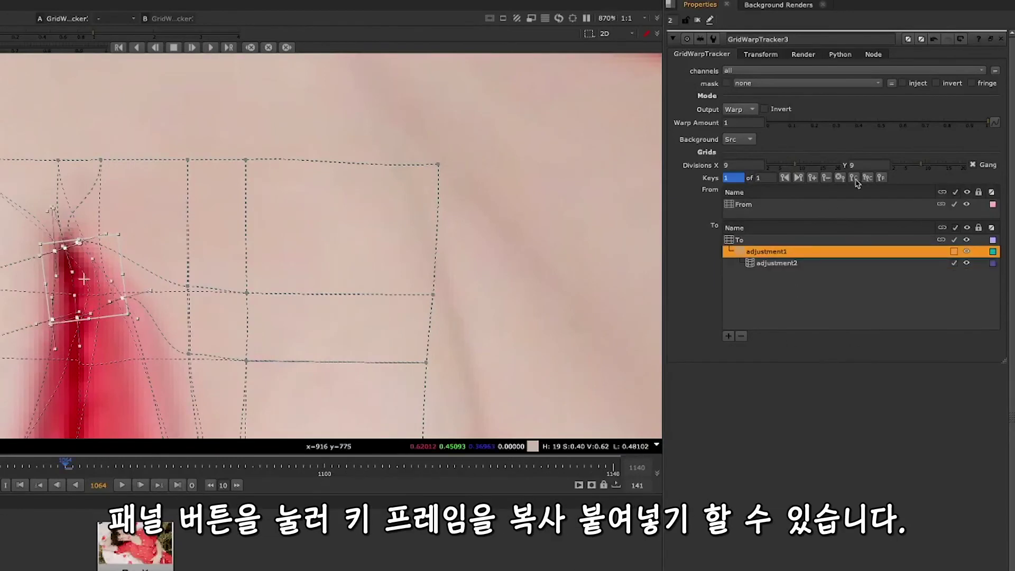
{"action": "left_click", "coordinate": [786, 265]}
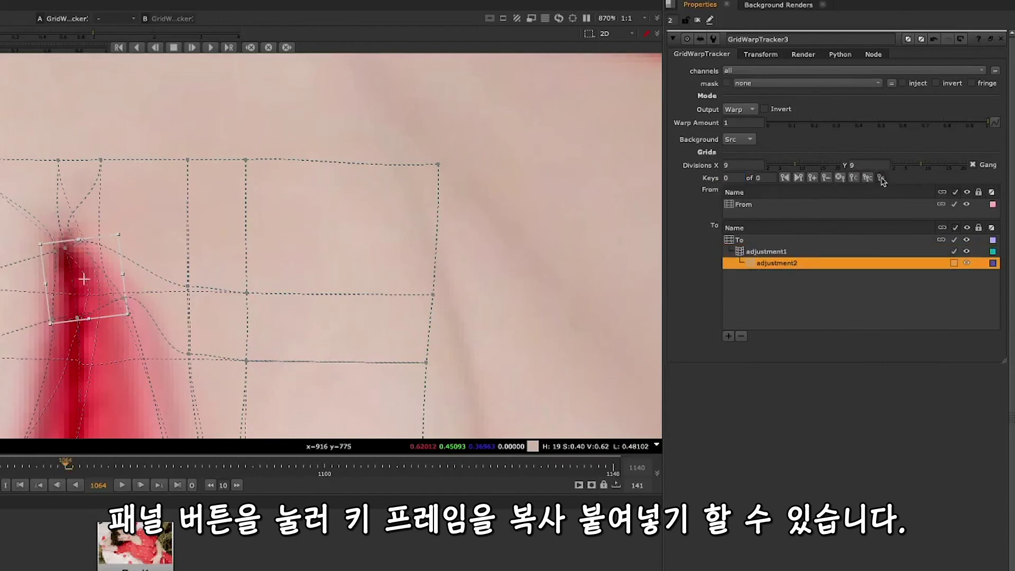